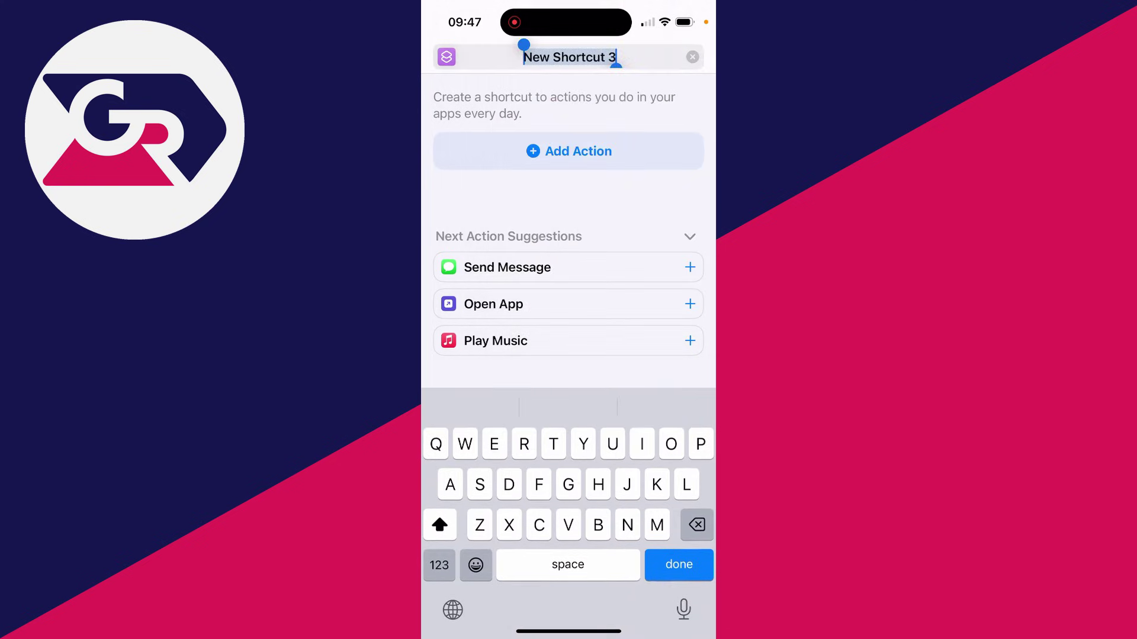
text(Co)
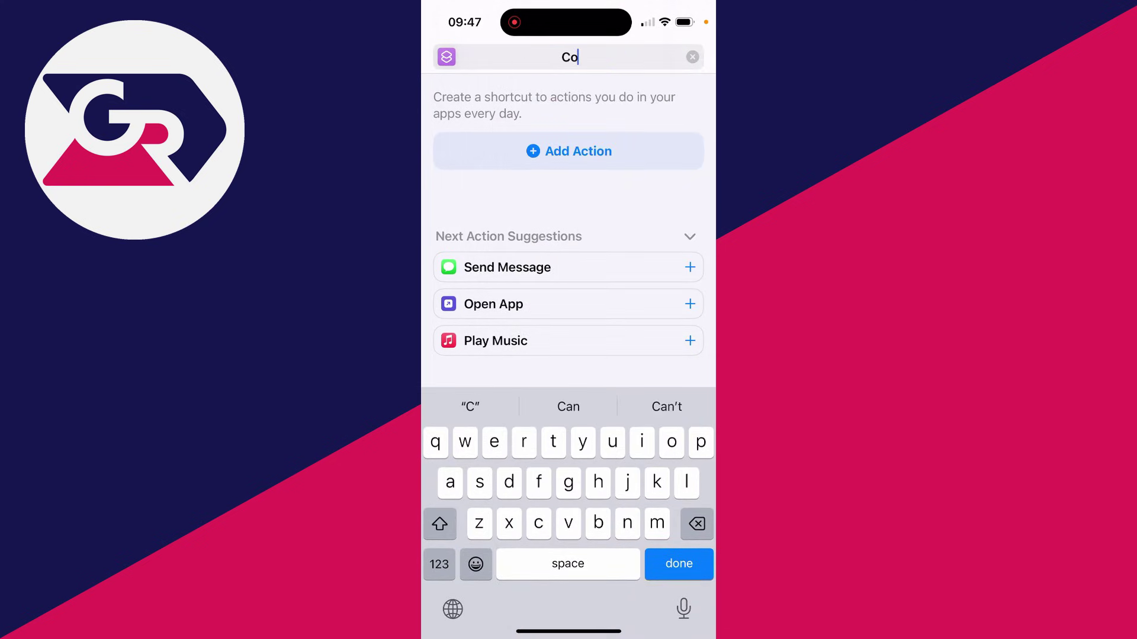
text(mbine)
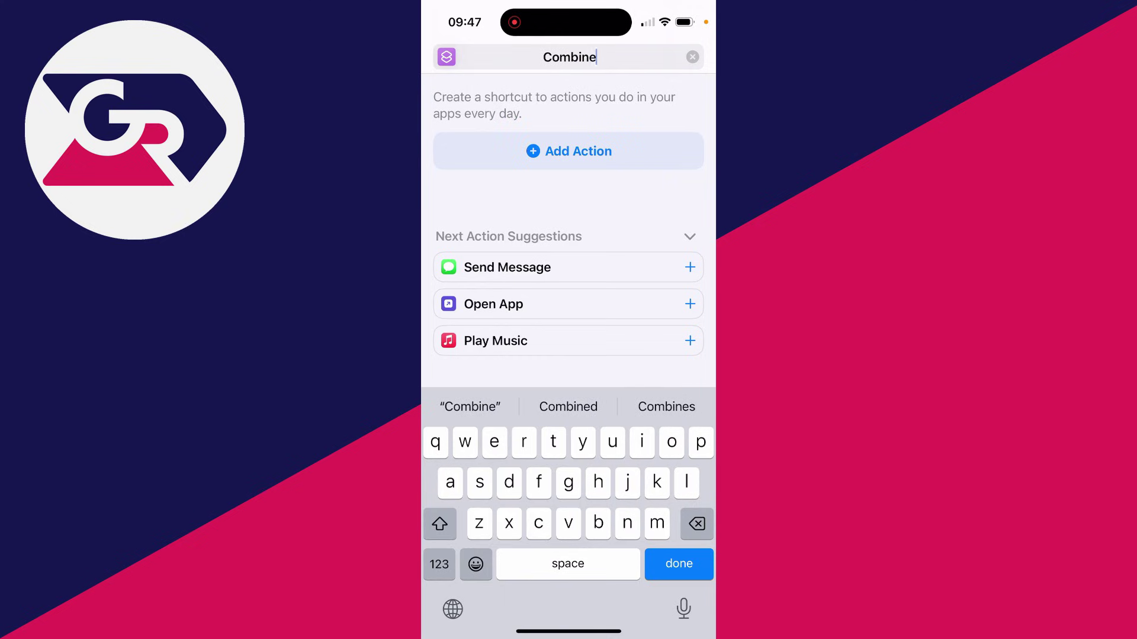
Open the action search in the newly renamed Combine shortcut.
click(569, 151)
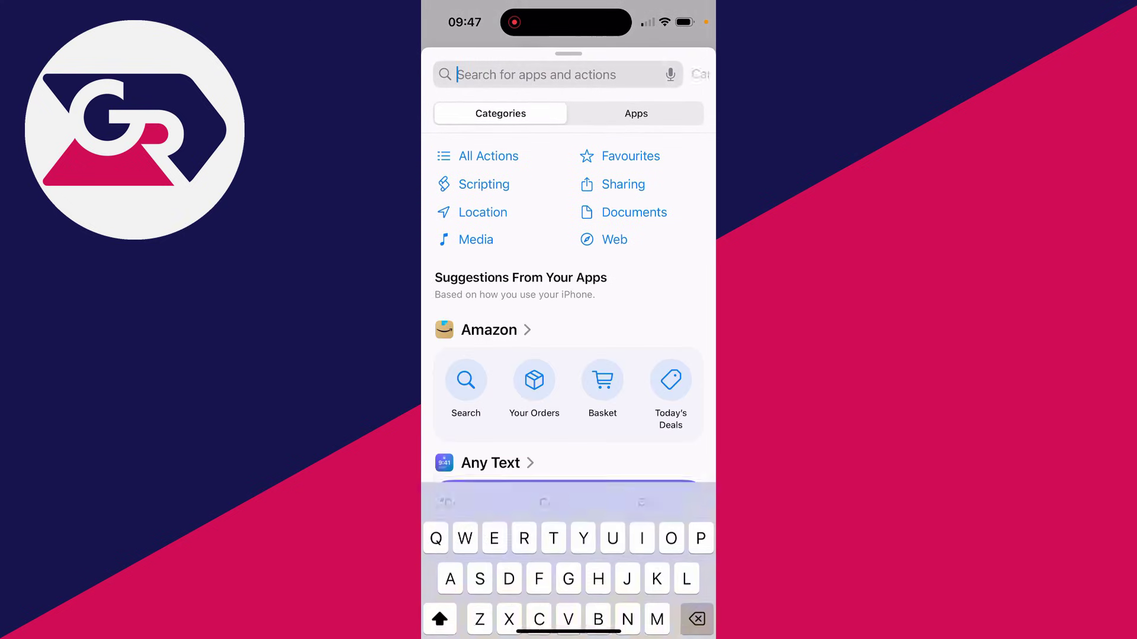
text(Select)
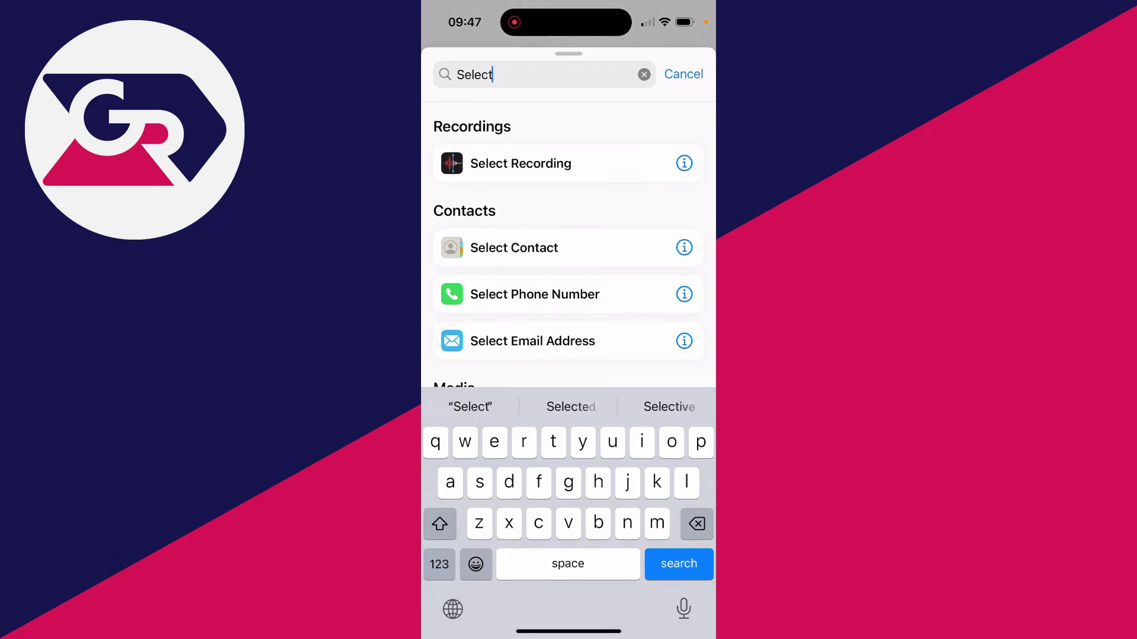
text( ph)
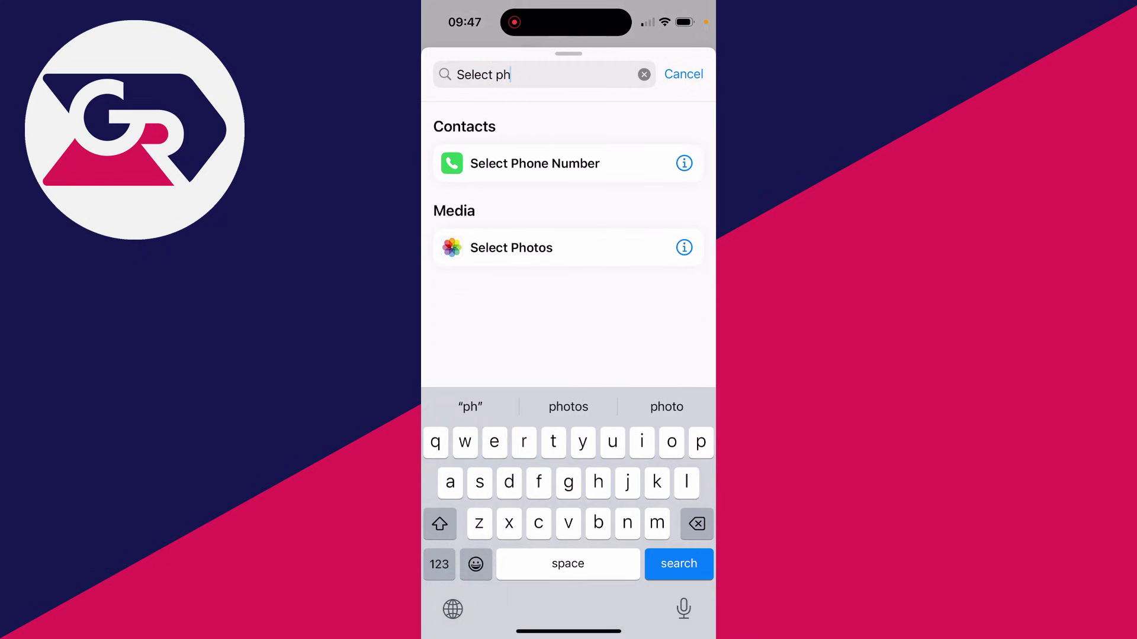
Add a Select Photos action as the first step and expand its options.
click(511, 248)
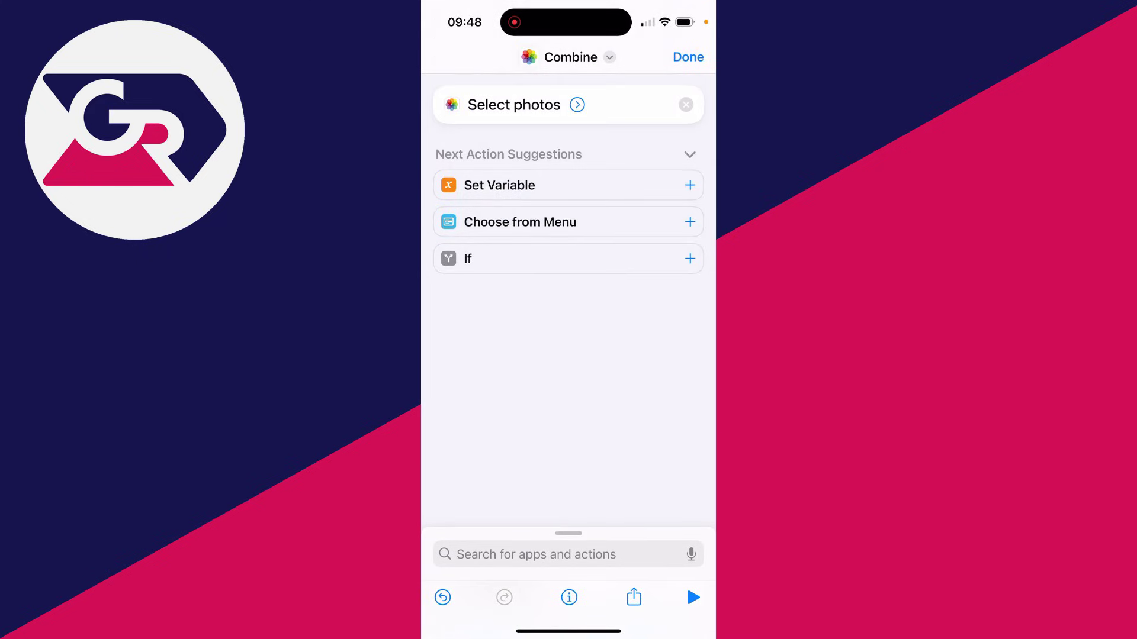
click(577, 105)
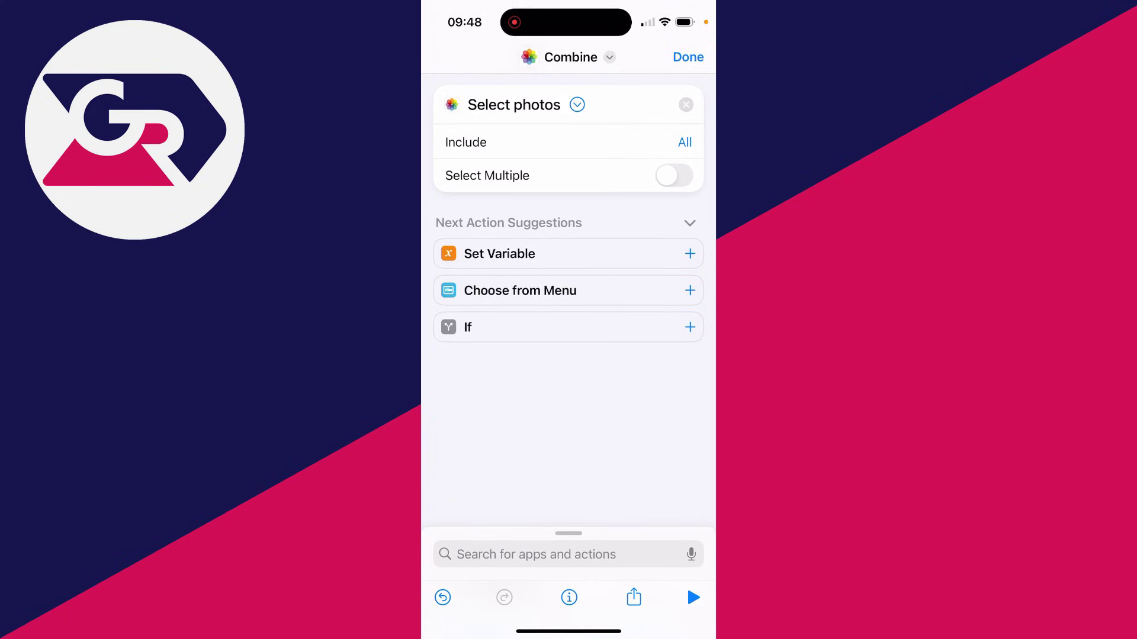
click(536, 554)
text(Combine)
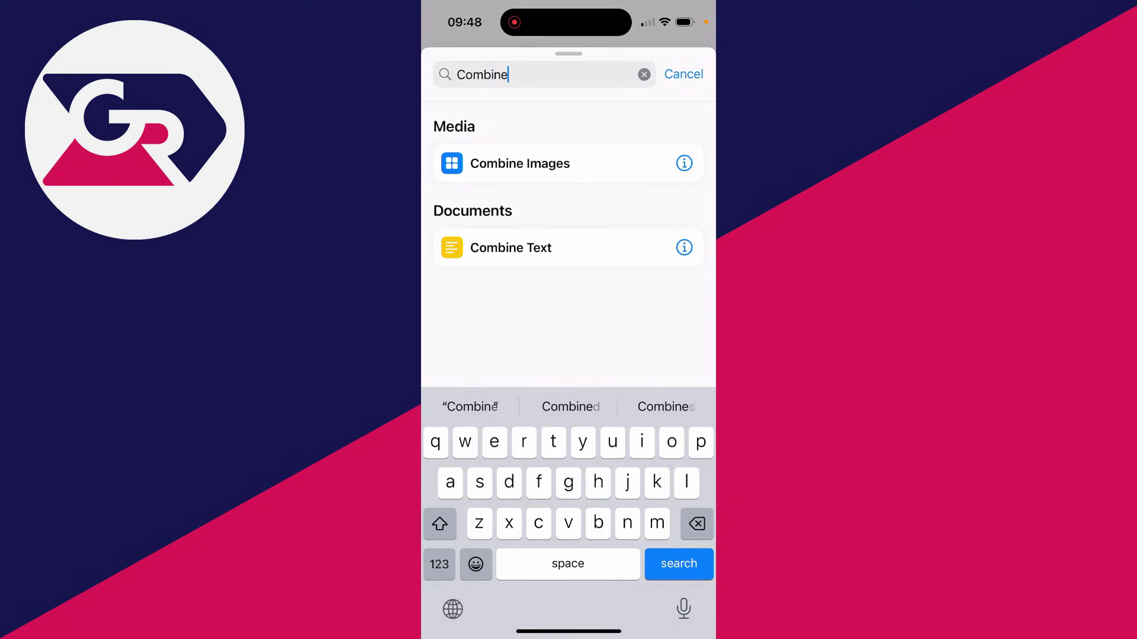
Add Combine Images after Select Photos, keeping the Horizontally arrangement.
click(520, 164)
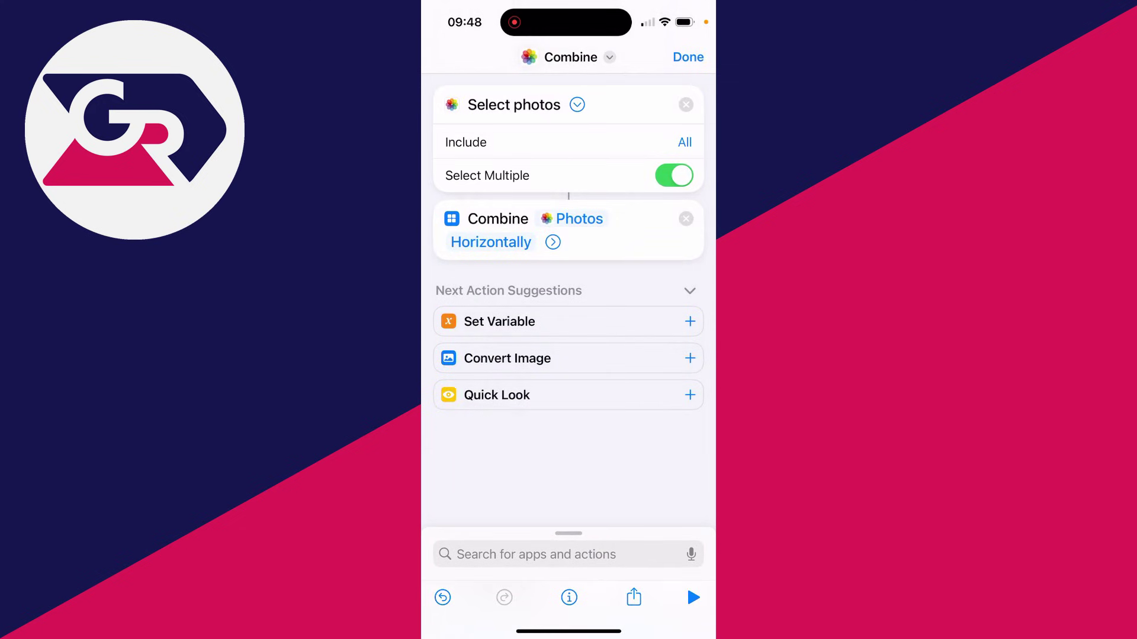
click(491, 243)
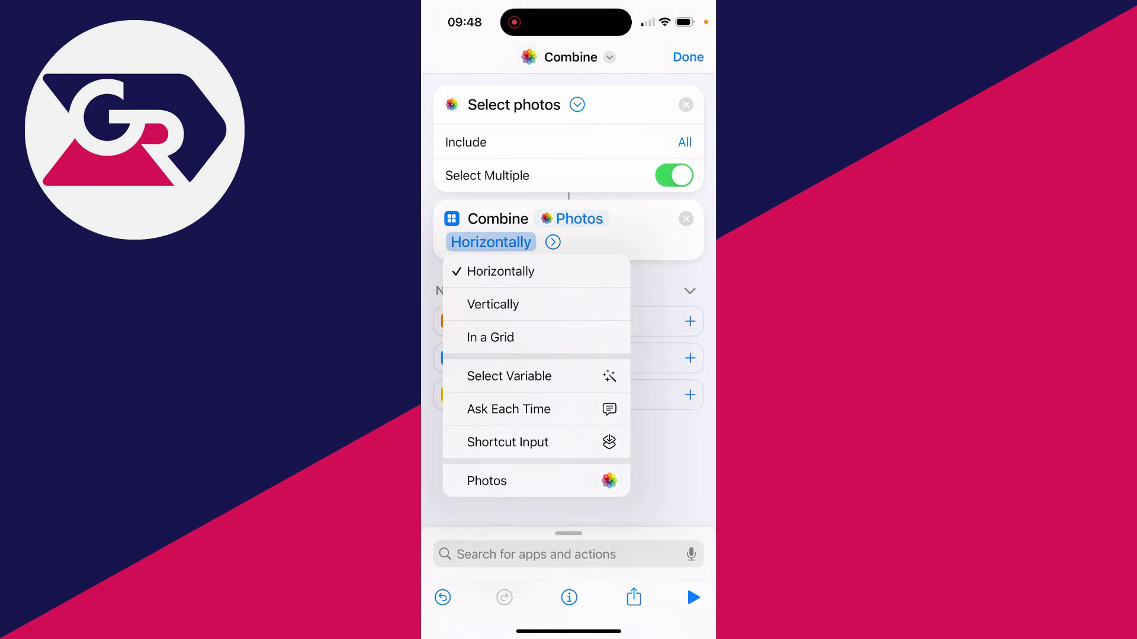
click(509, 376)
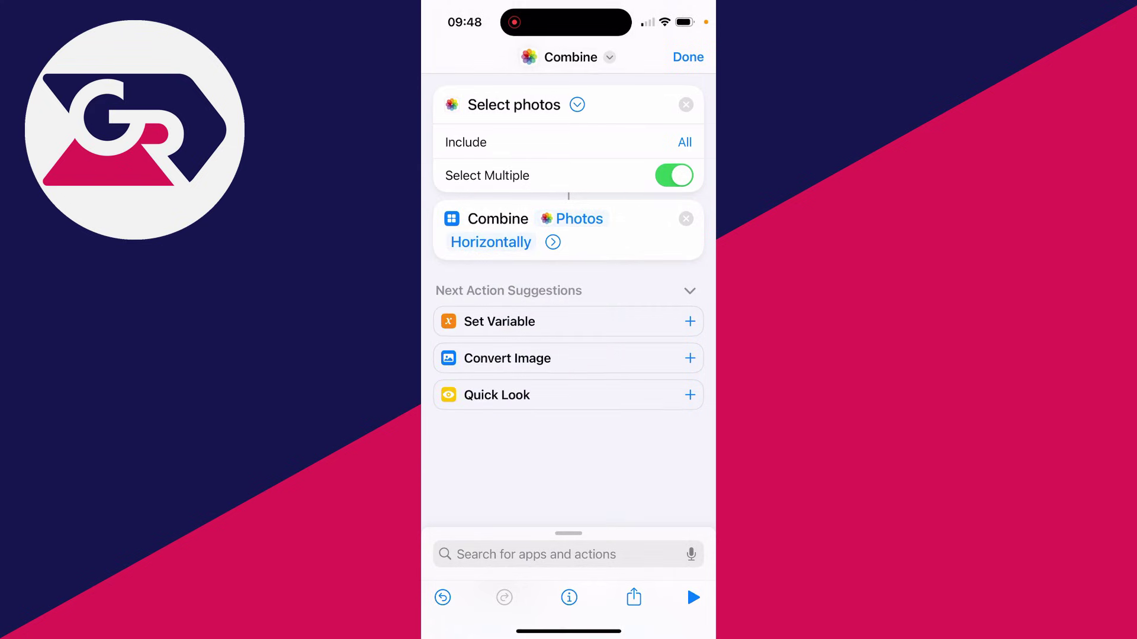
Add a Save to Photo Album action saving the Combined Image to Recents.
click(536, 554)
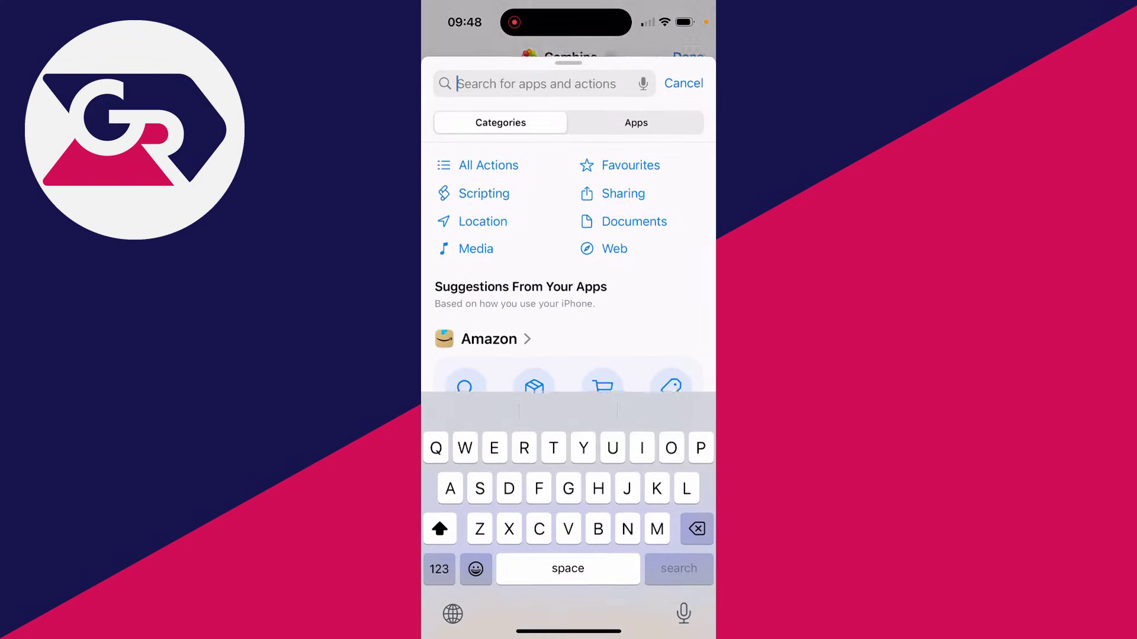
text(Save pho)
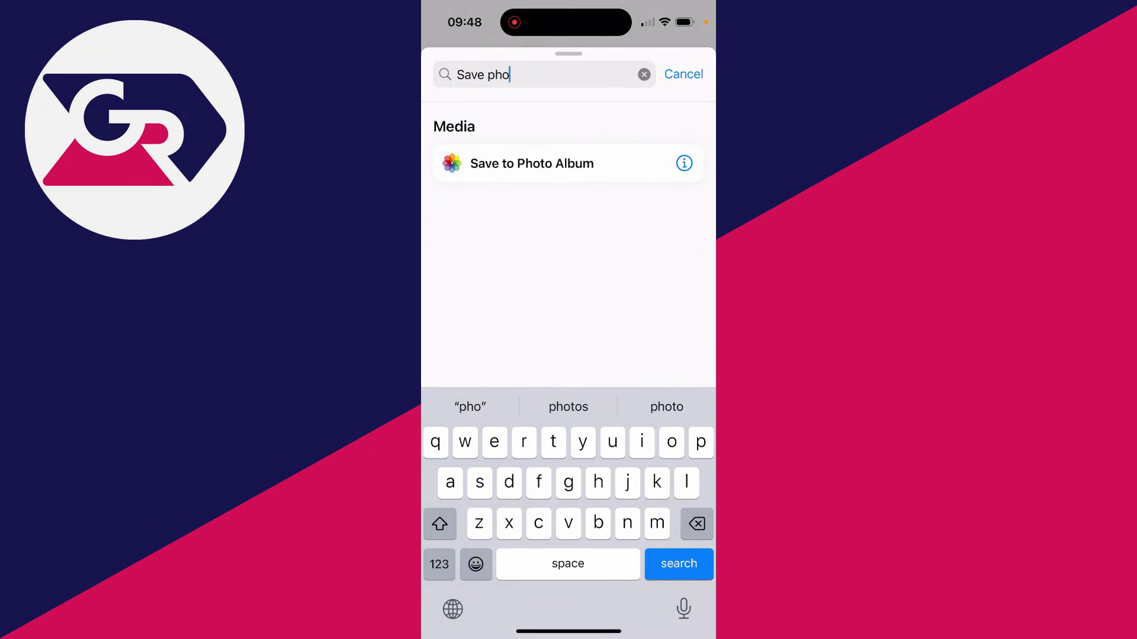
click(531, 164)
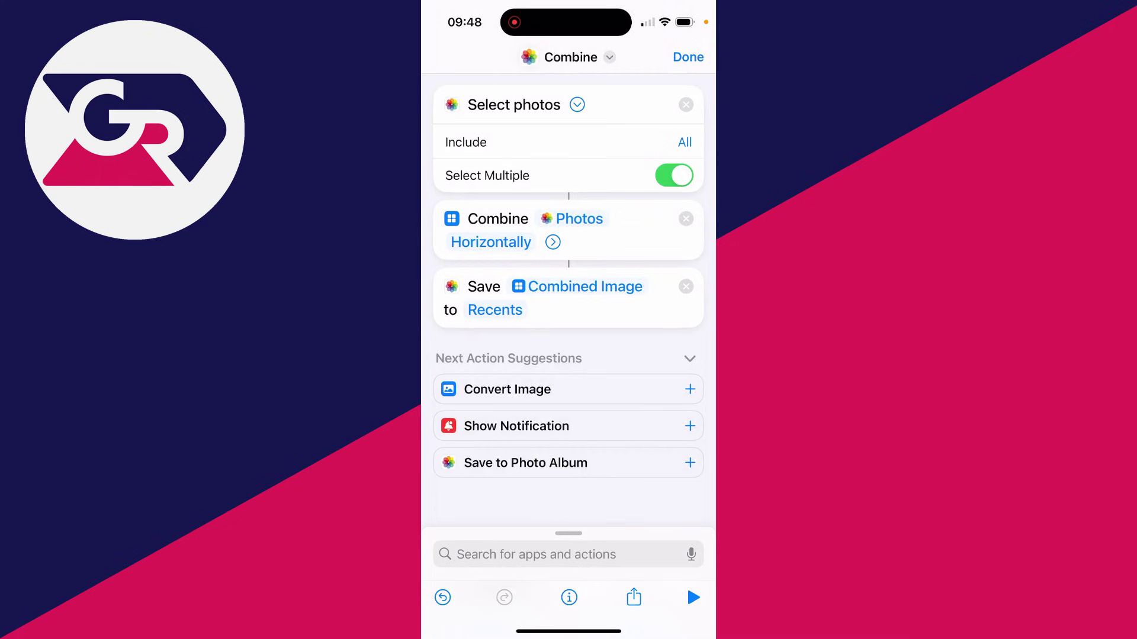
Finish editing, then add the Combine shortcut to the Home Screen from its Details sheet.
click(687, 57)
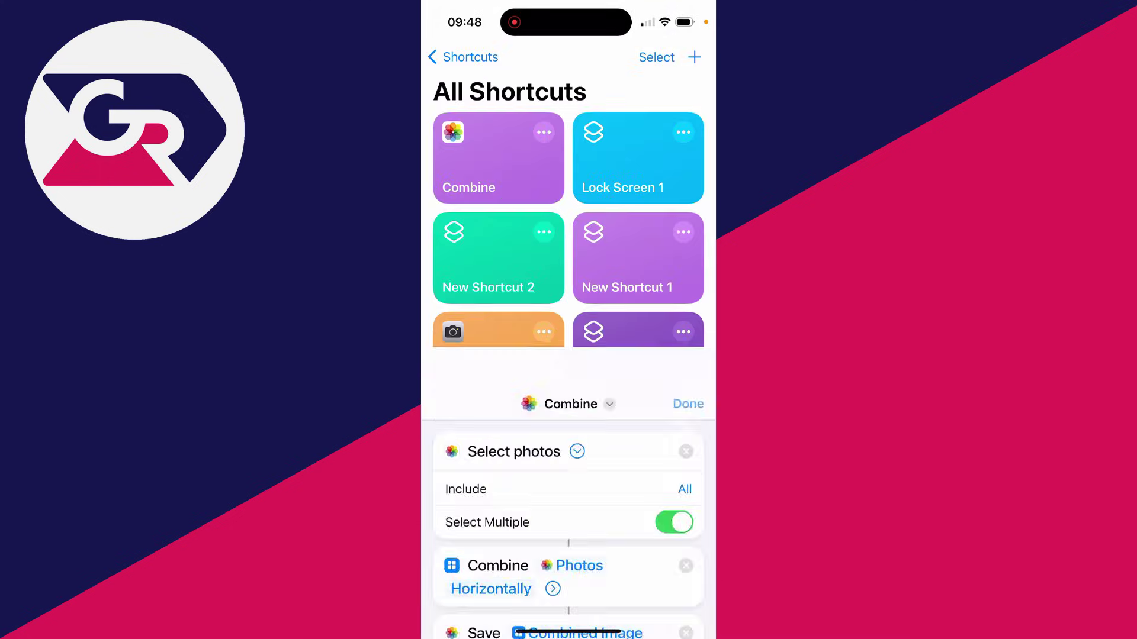
click(498, 158)
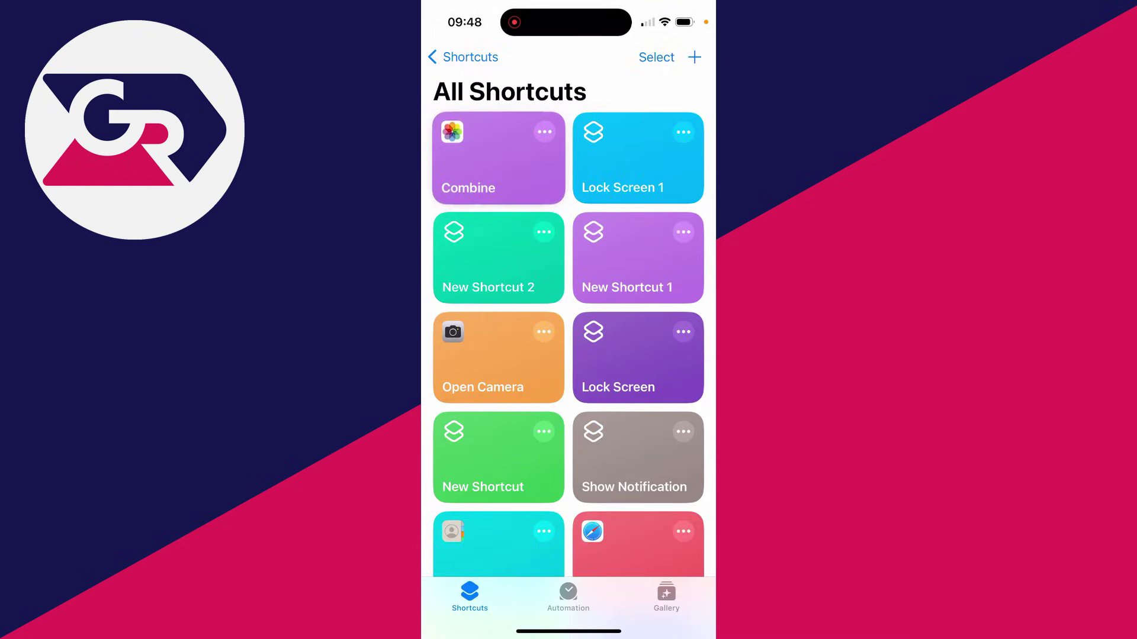
click(465, 306)
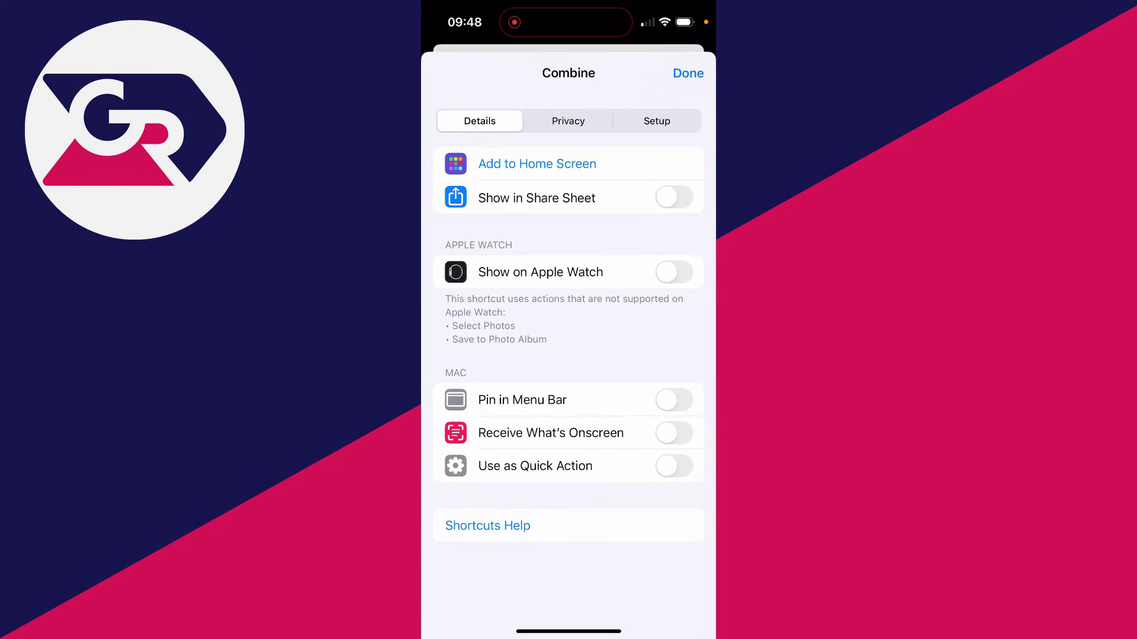
click(536, 164)
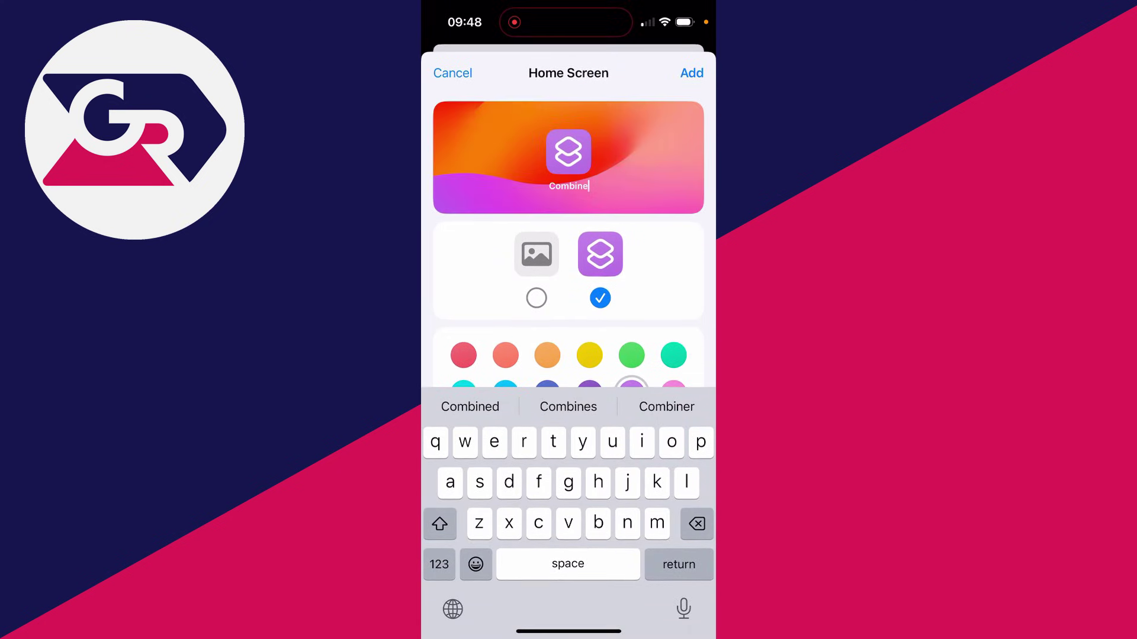
click(691, 73)
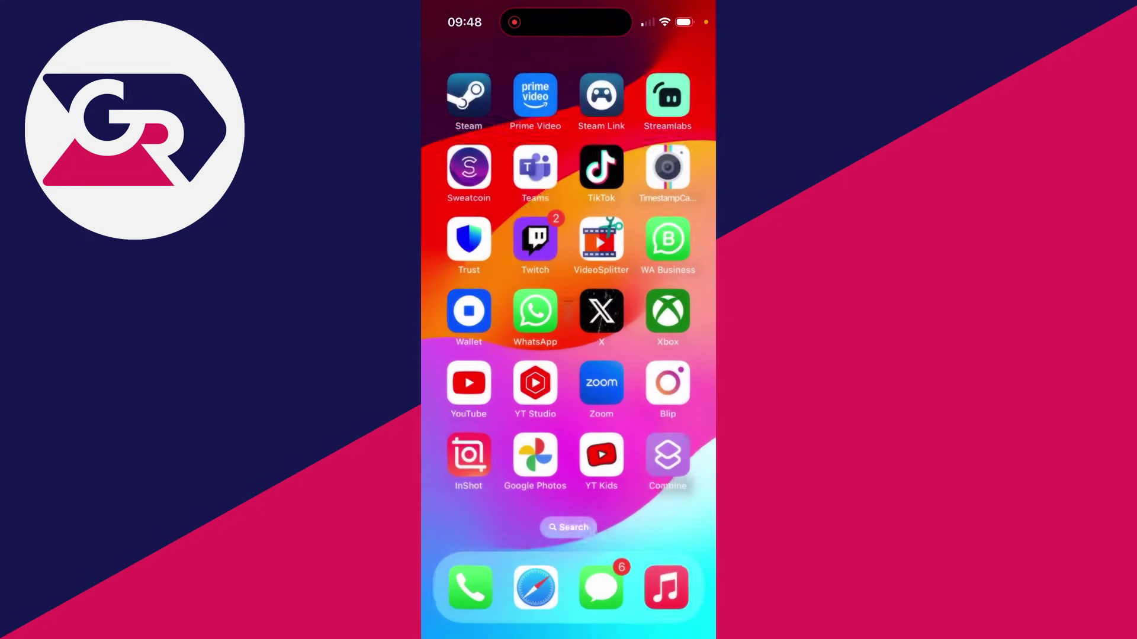
Run Combine from the Home Screen on the keyboard and mouse photos.
click(670, 458)
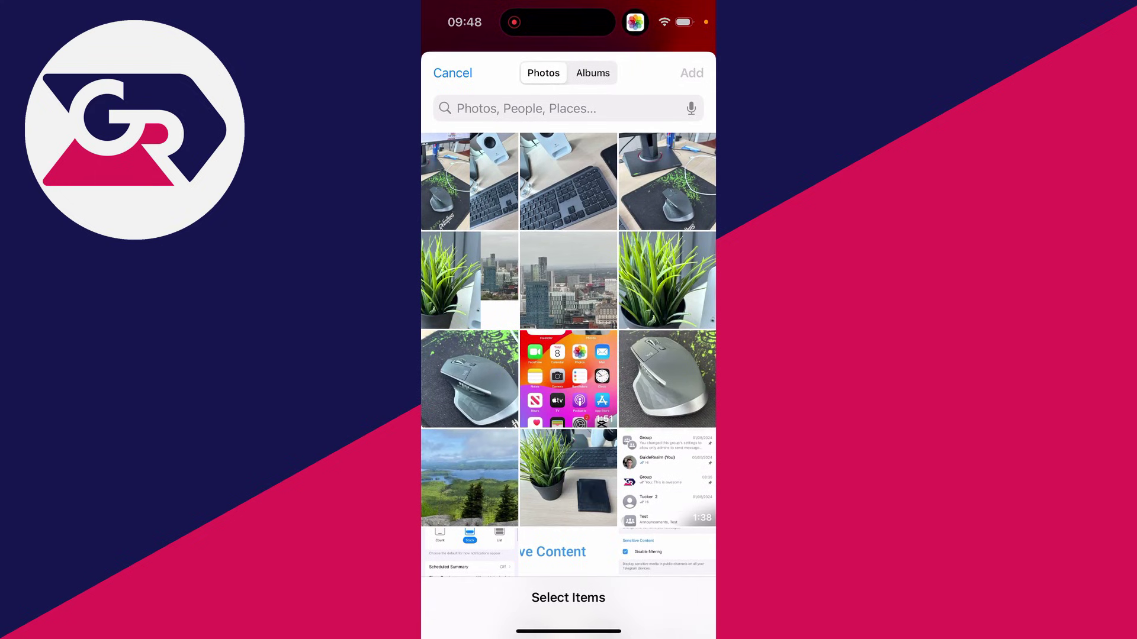
click(568, 181)
click(667, 181)
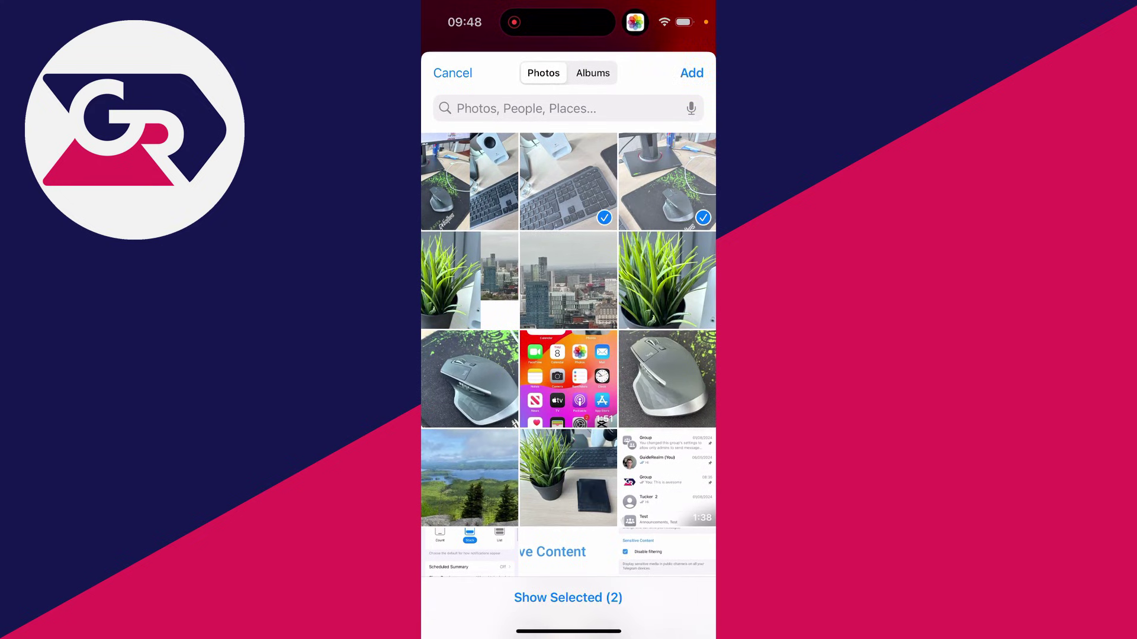
click(691, 73)
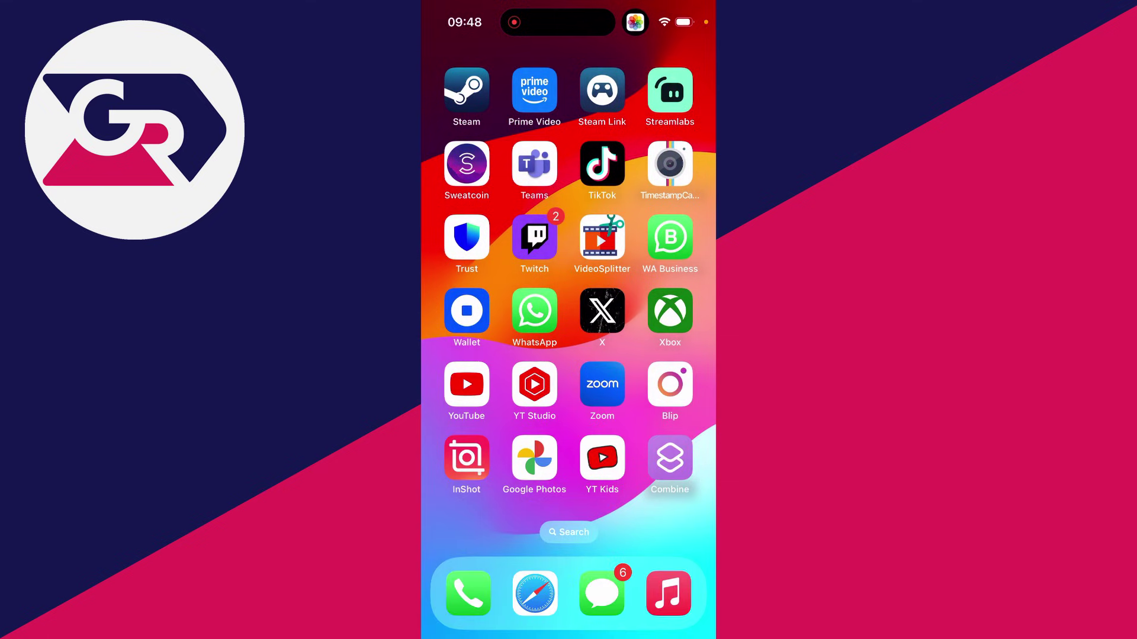
Open the newest combined image from Recents in Photos.
drag(462, 293, 675, 294)
drag(463, 293, 675, 293)
click(602, 237)
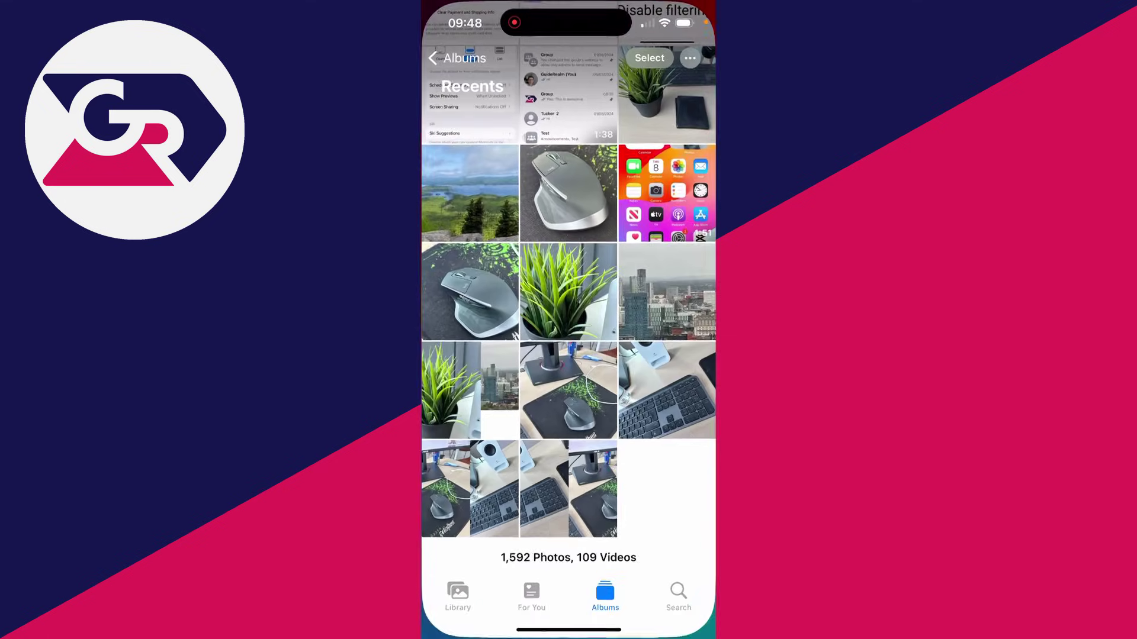
click(569, 320)
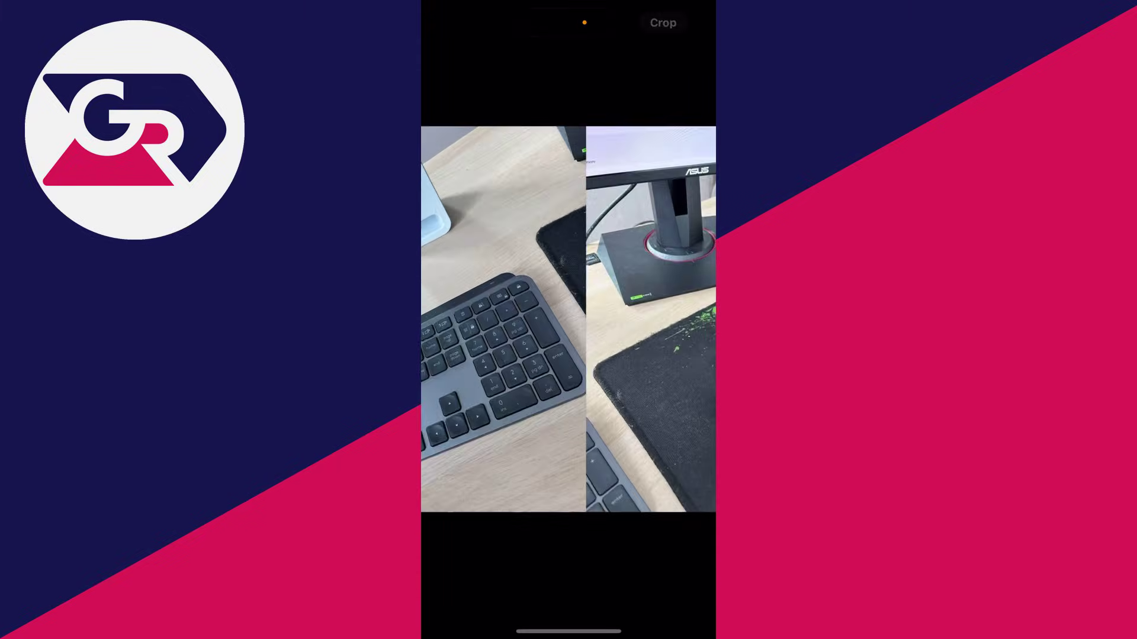